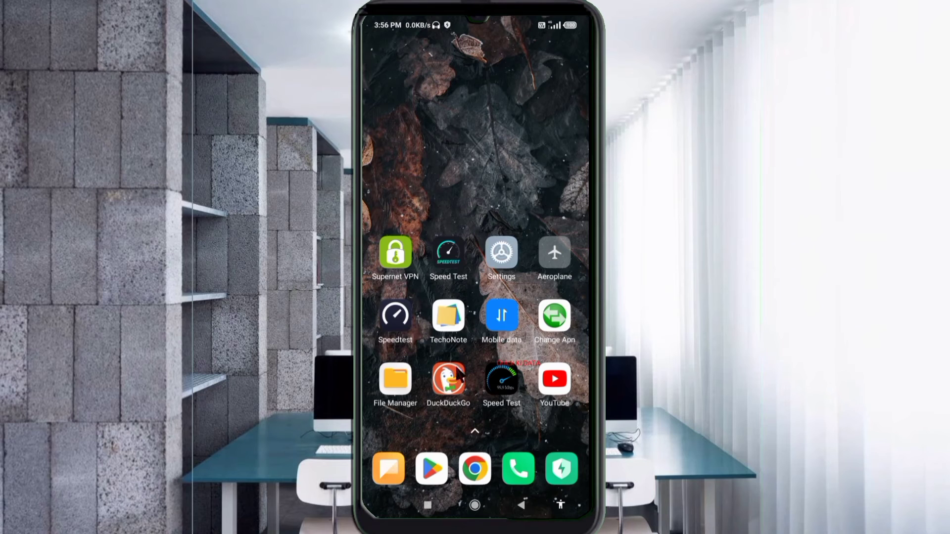
- Open the Airtel SIM's Access point names list via Settings > SIM cards & mobile networks
{"action": "left_click", "coordinate": [502, 267]}
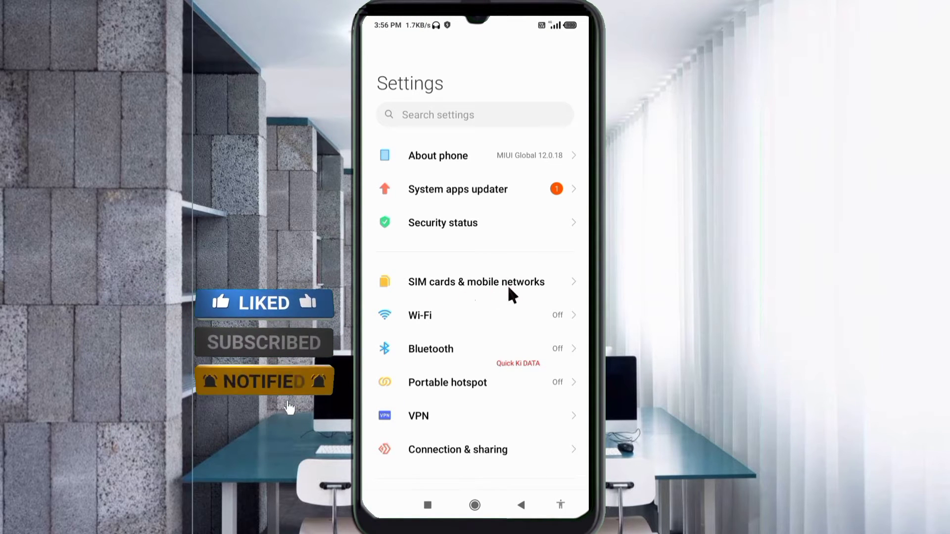
{"action": "left_click", "coordinate": [486, 290]}
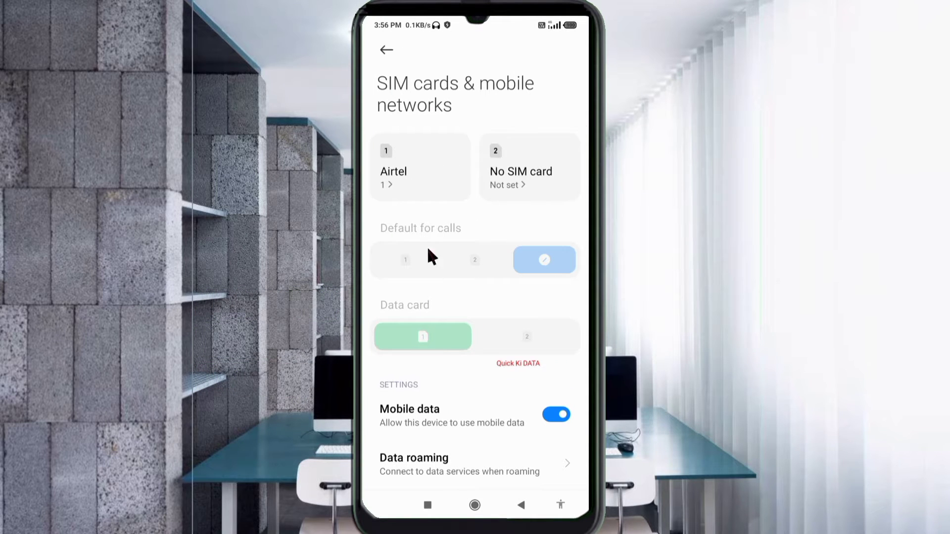
{"action": "left_click", "coordinate": [420, 198]}
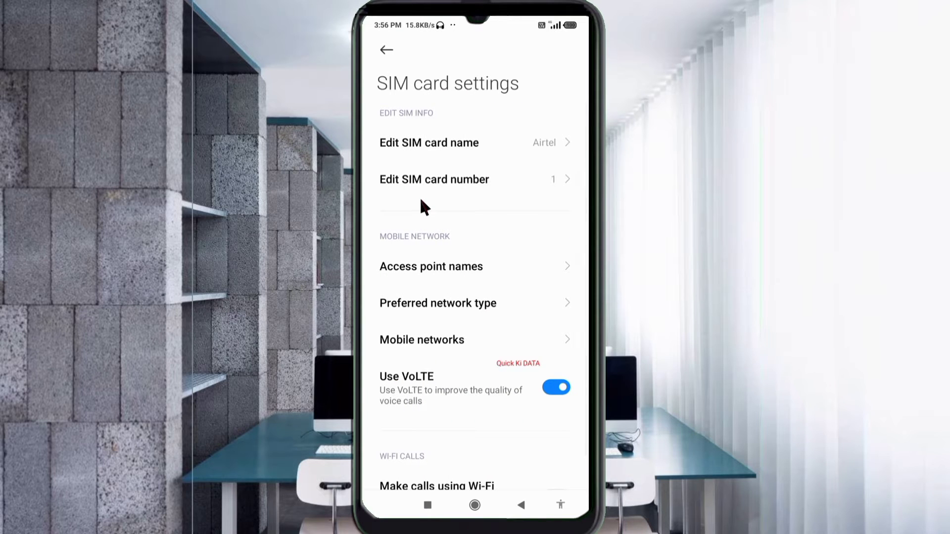
{"action": "left_click", "coordinate": [440, 273]}
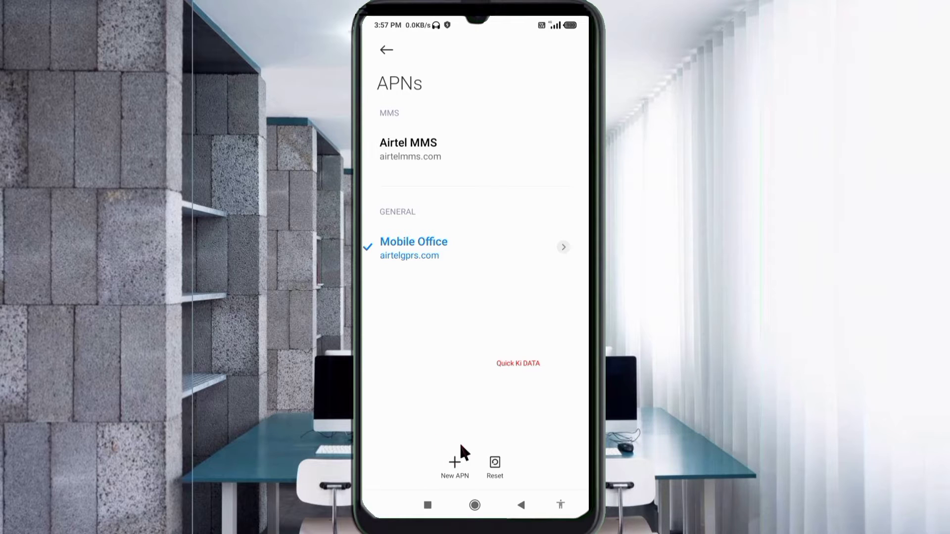
- Create a new APN and name it TUCOW
{"action": "left_click", "coordinate": [472, 464]}
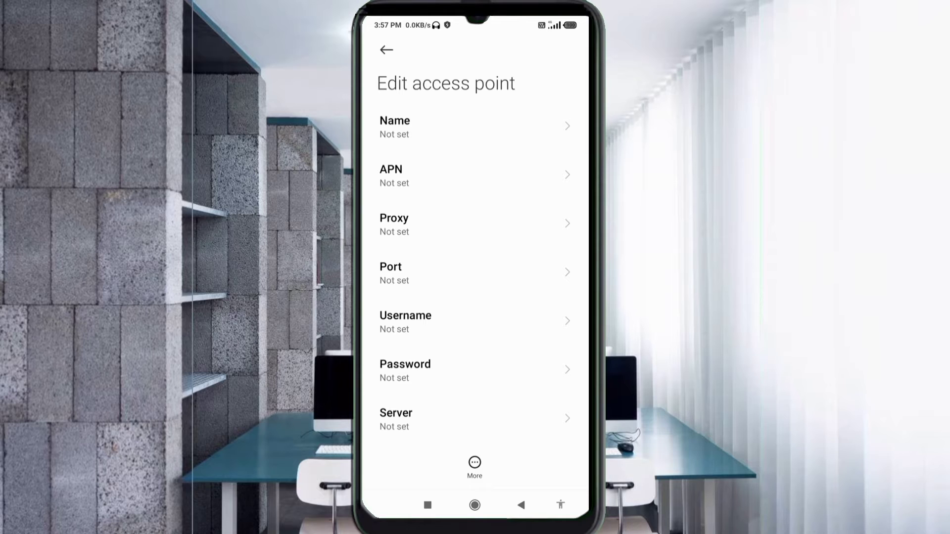
{"action": "left_click", "coordinate": [395, 127]}
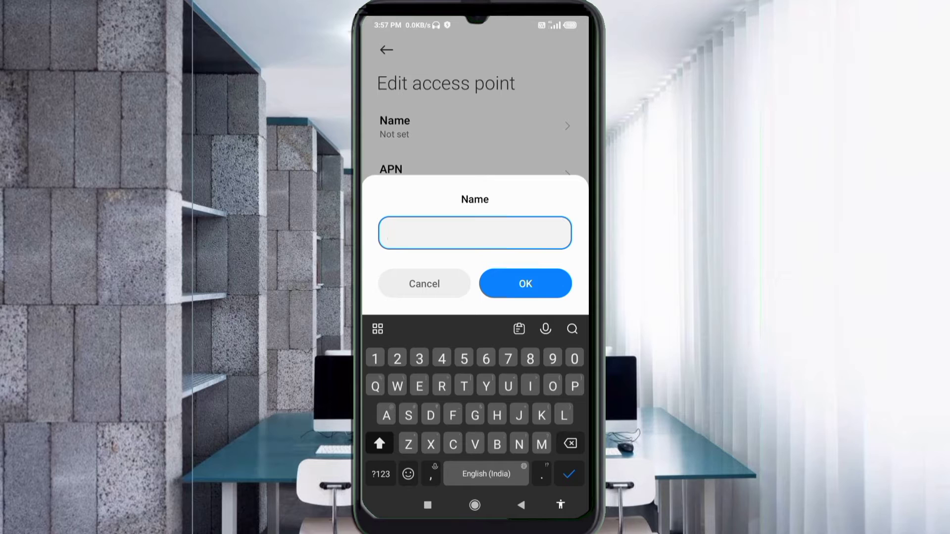
{"action": "type", "text": "TU"}
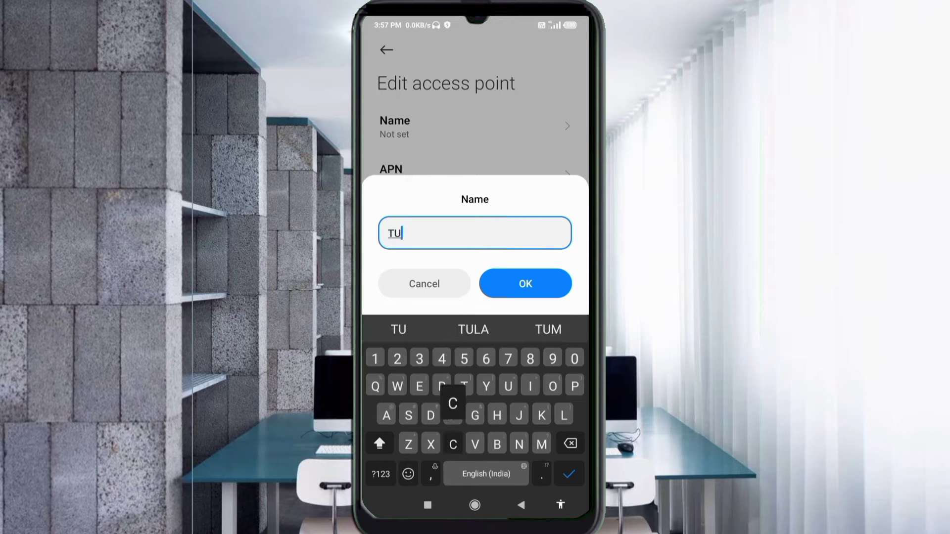
{"action": "type", "text": "COW"}
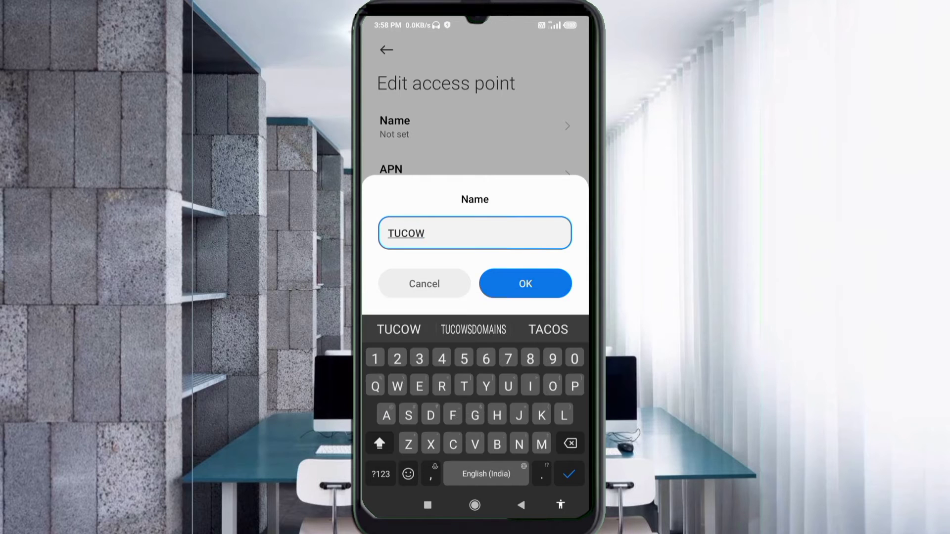
{"action": "left_click", "coordinate": [525, 283]}
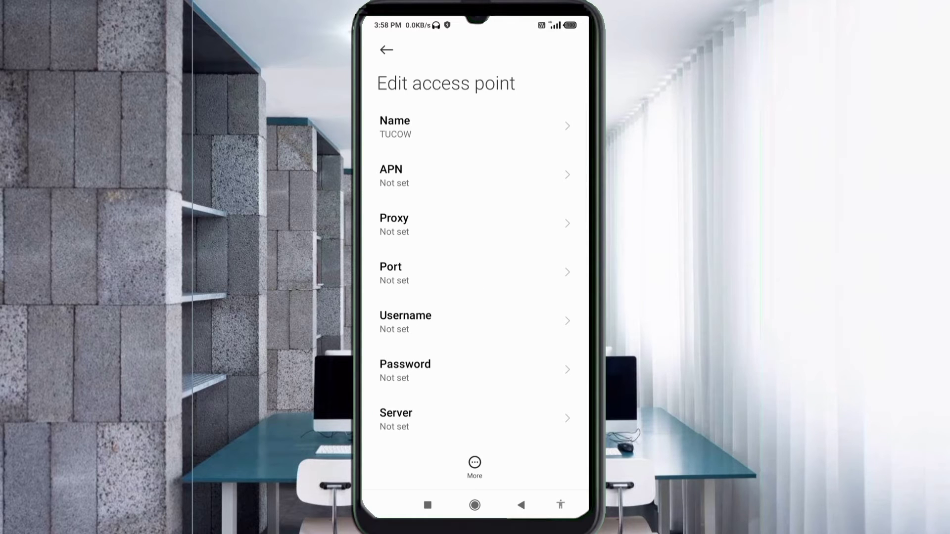
- Enter internet.fito.net as the new access point's APN value
{"action": "left_click", "coordinate": [396, 175]}
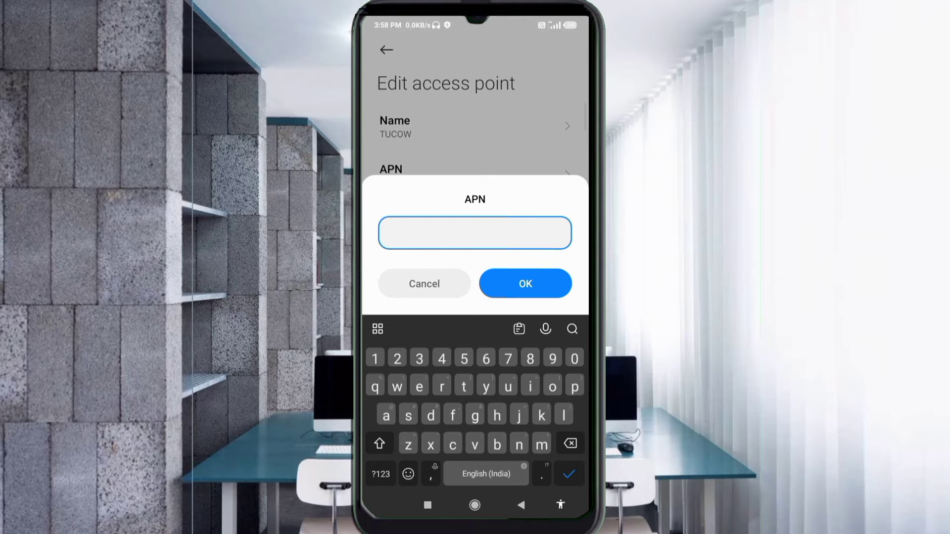
{"action": "type", "text": "inte"}
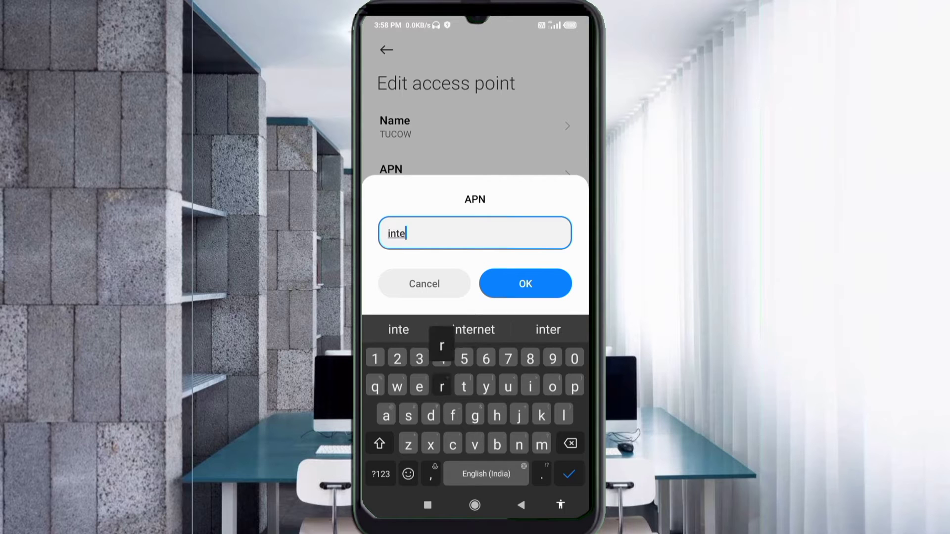
{"action": "type", "text": "rnet"}
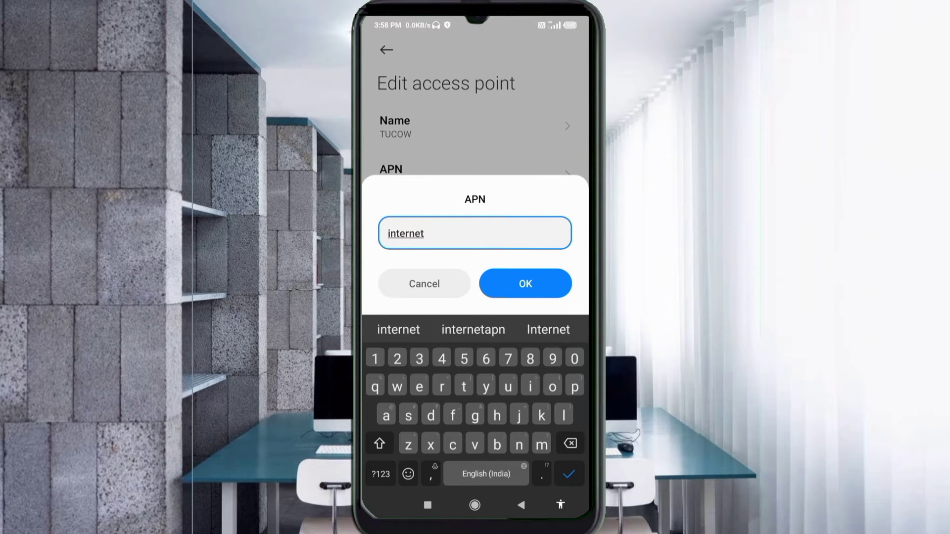
{"action": "type", "text": ".fi"}
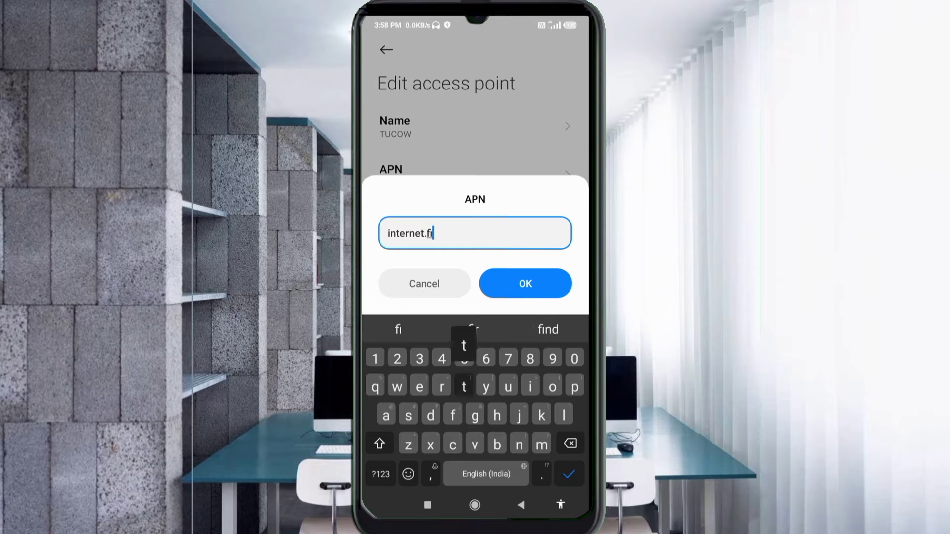
{"action": "type", "text": "to."}
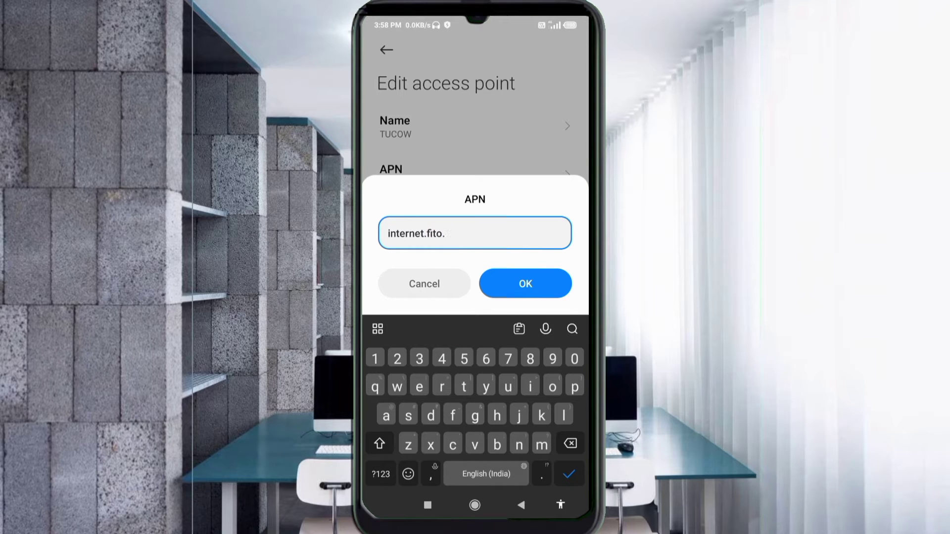
{"action": "type", "text": "net"}
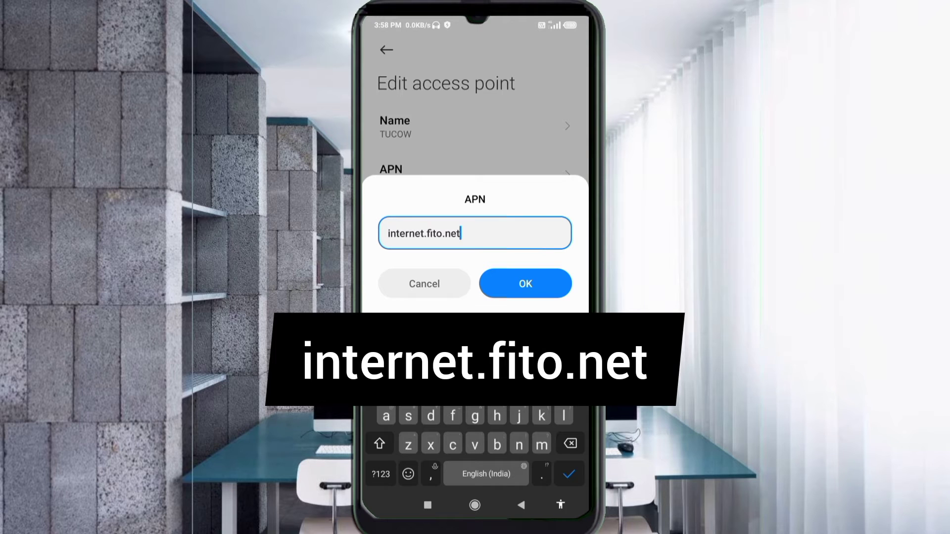
{"action": "key", "text": "Return"}
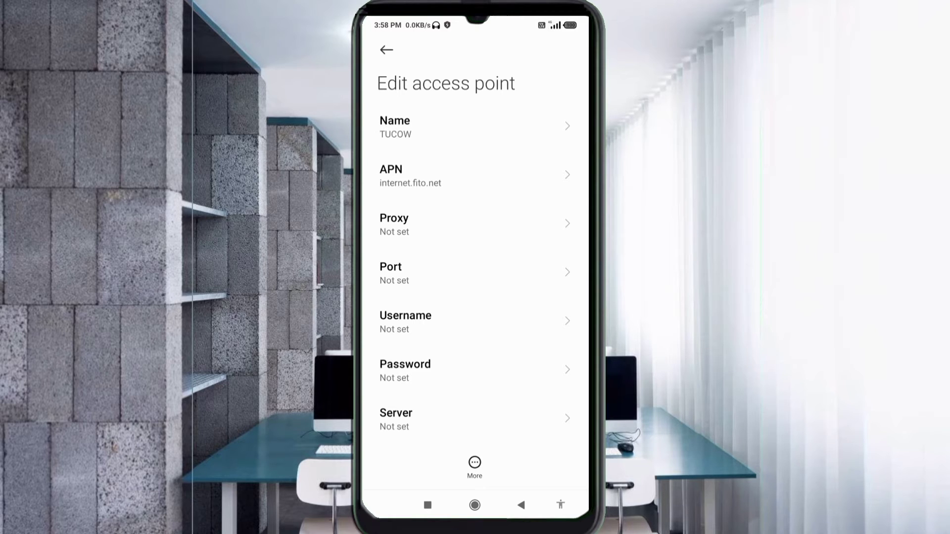
- Enter ns1.mdnsservice.com as the access point's Server value
{"action": "scroll", "coordinate": [475, 248], "scroll_direction": "down", "scroll_amount": 5}
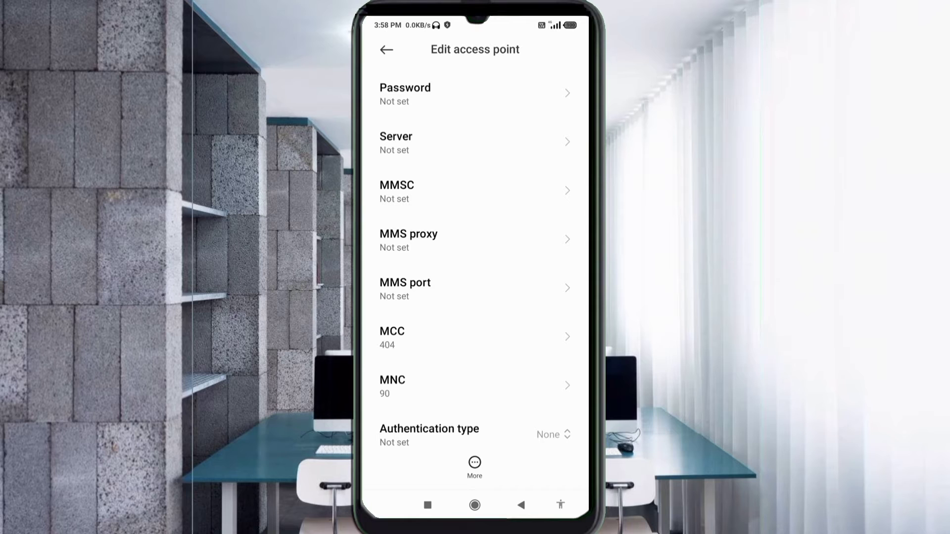
{"action": "left_click", "coordinate": [396, 143]}
{"action": "type", "text": "n"}
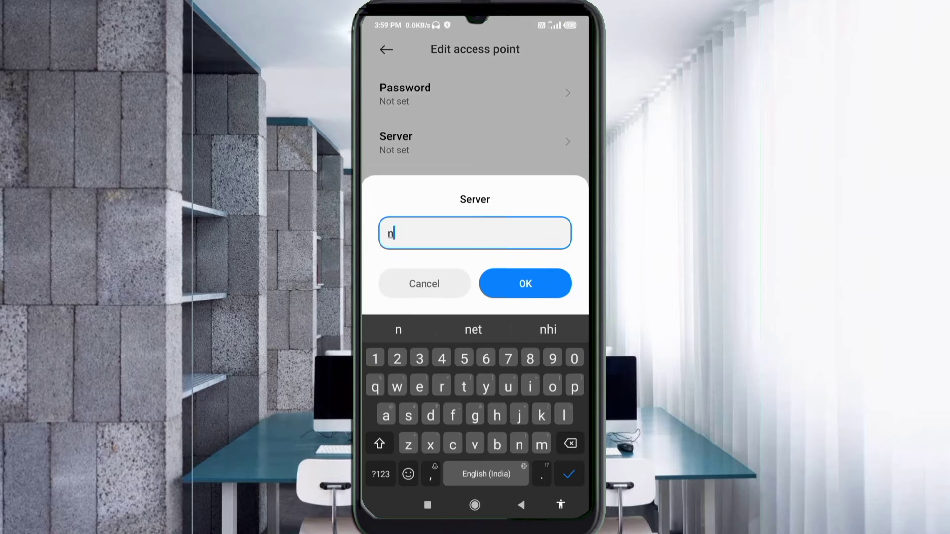
{"action": "type", "text": "s1"}
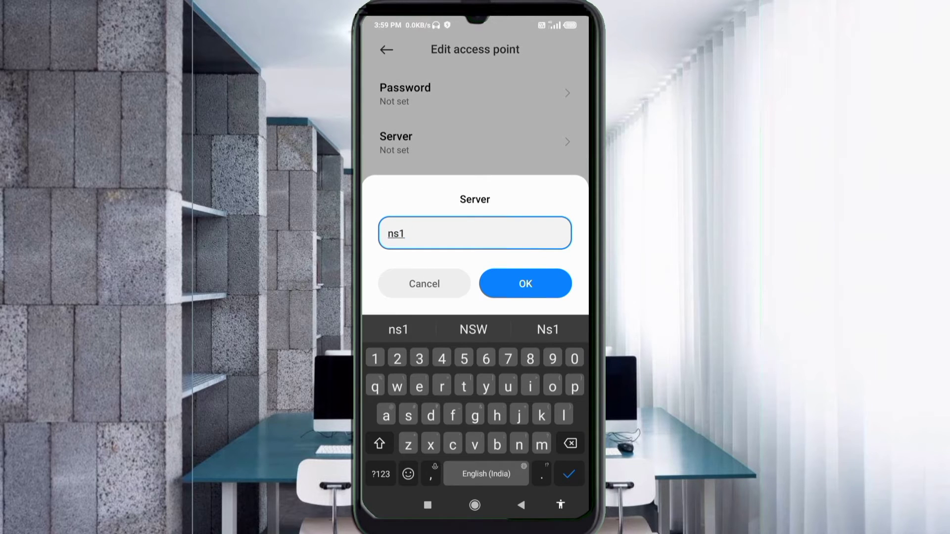
{"action": "type", "text": ".mdns"}
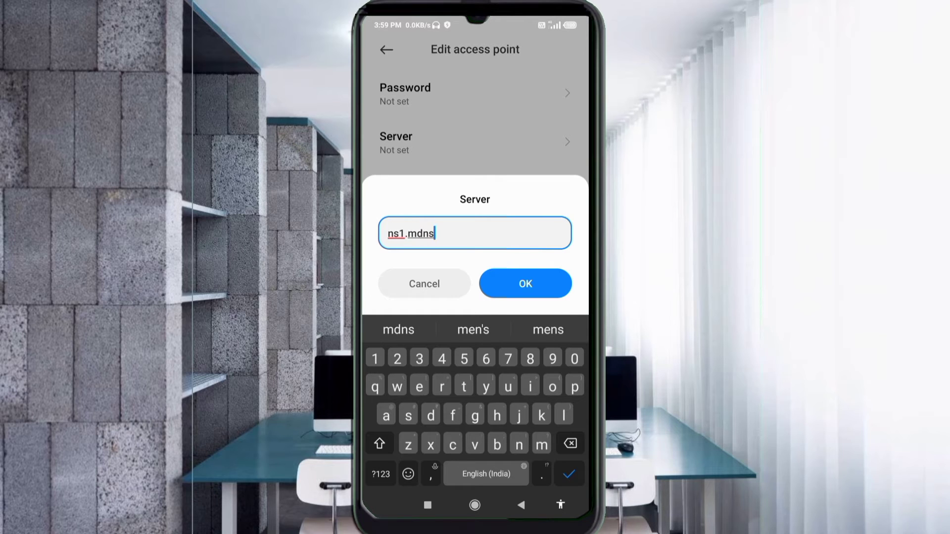
{"action": "type", "text": "servi"}
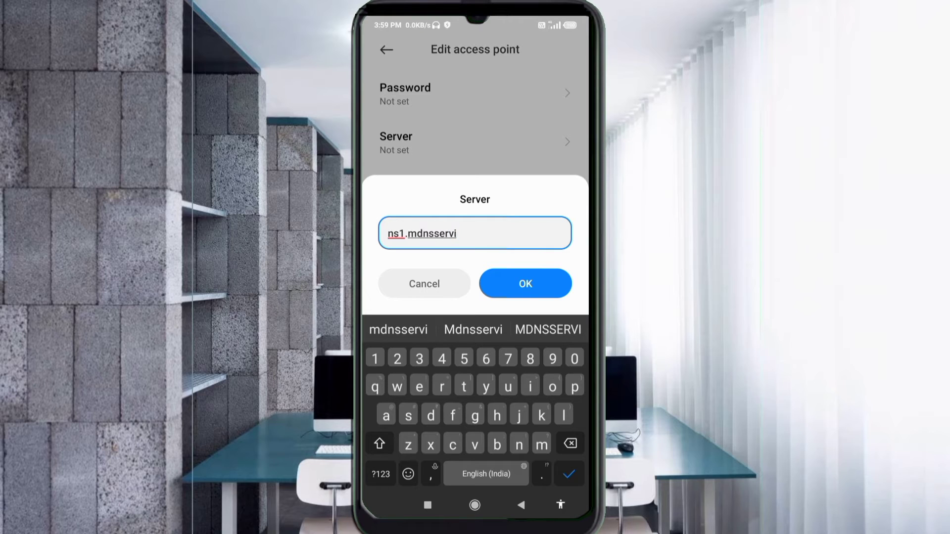
{"action": "type", "text": "ce"}
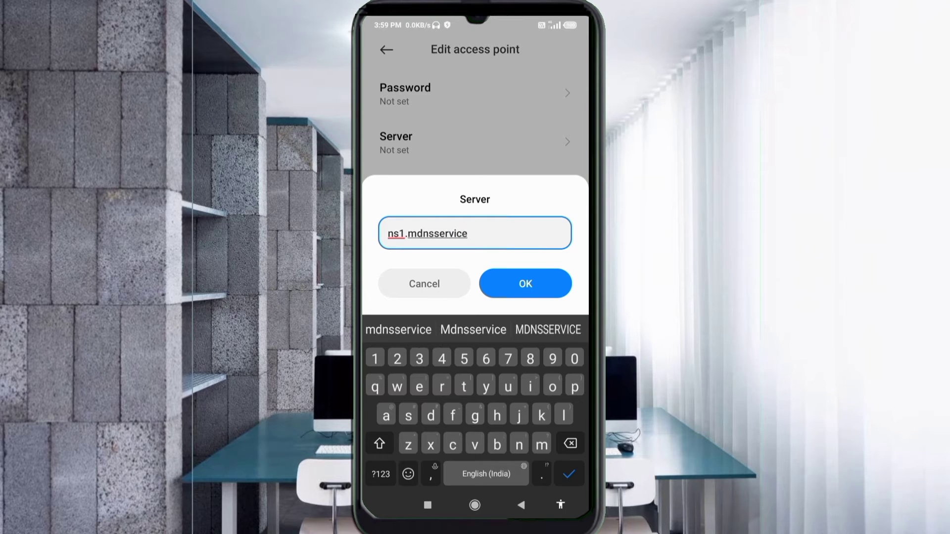
{"action": "type", "text": ".com"}
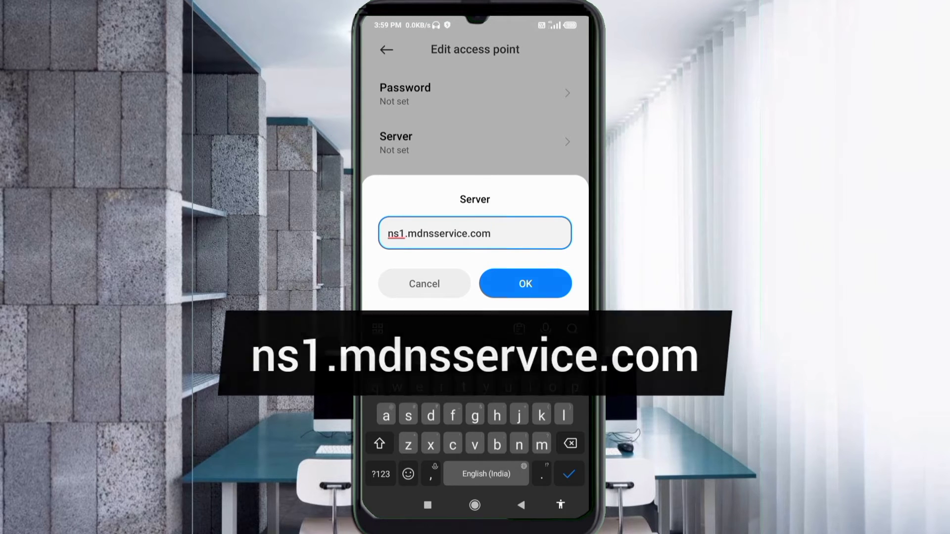
{"action": "left_click", "coordinate": [525, 284]}
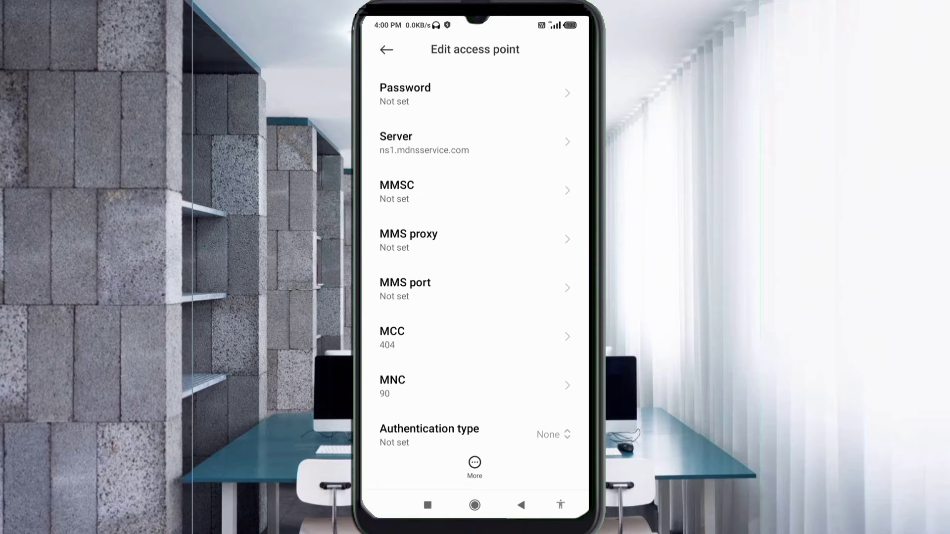
- Enter default as the access point's APN type
{"action": "scroll", "coordinate": [474, 258], "scroll_direction": "down", "scroll_amount": 5}
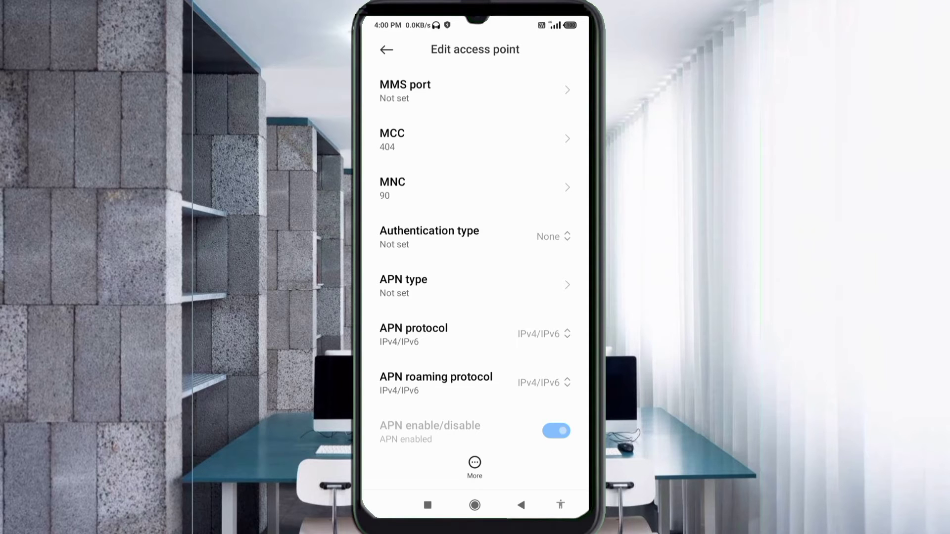
{"action": "left_click", "coordinate": [445, 286]}
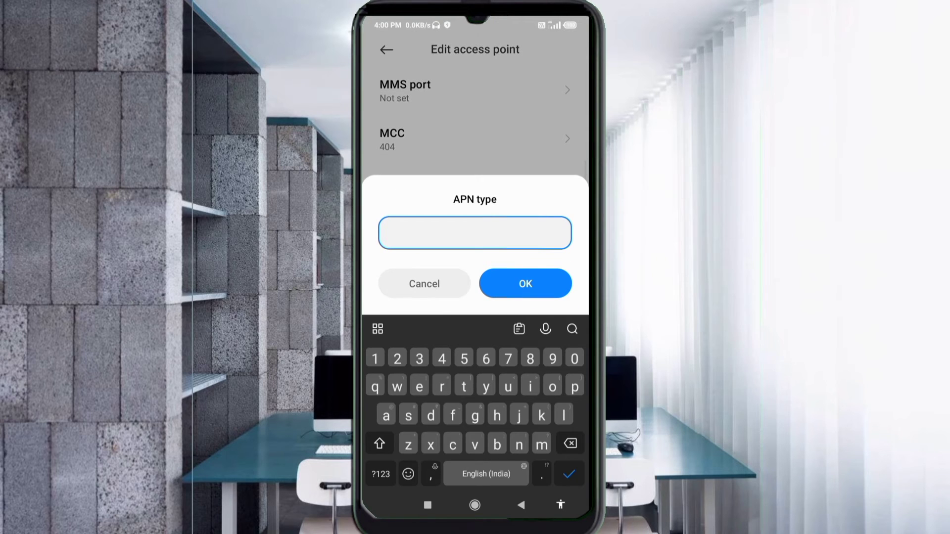
{"action": "type", "text": "def"}
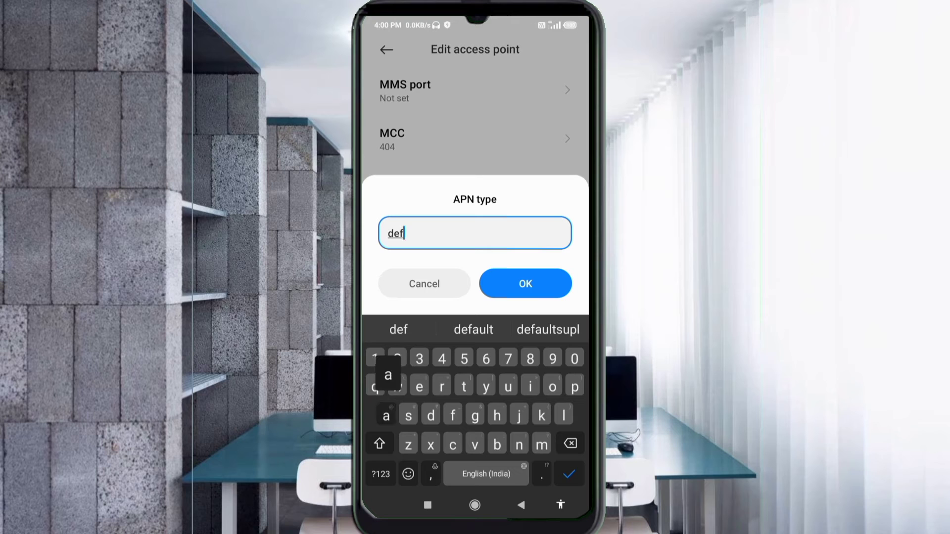
{"action": "type", "text": "ault"}
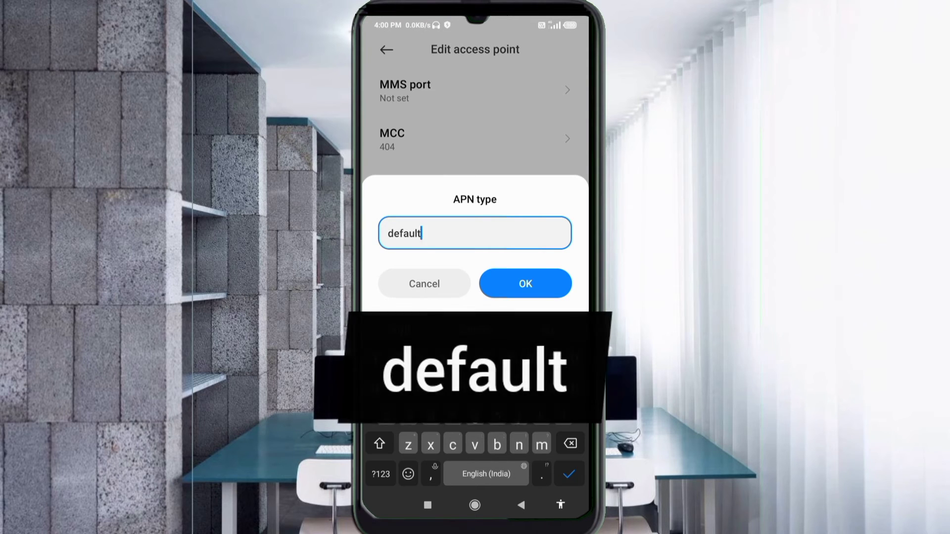
{"action": "left_click", "coordinate": [526, 283]}
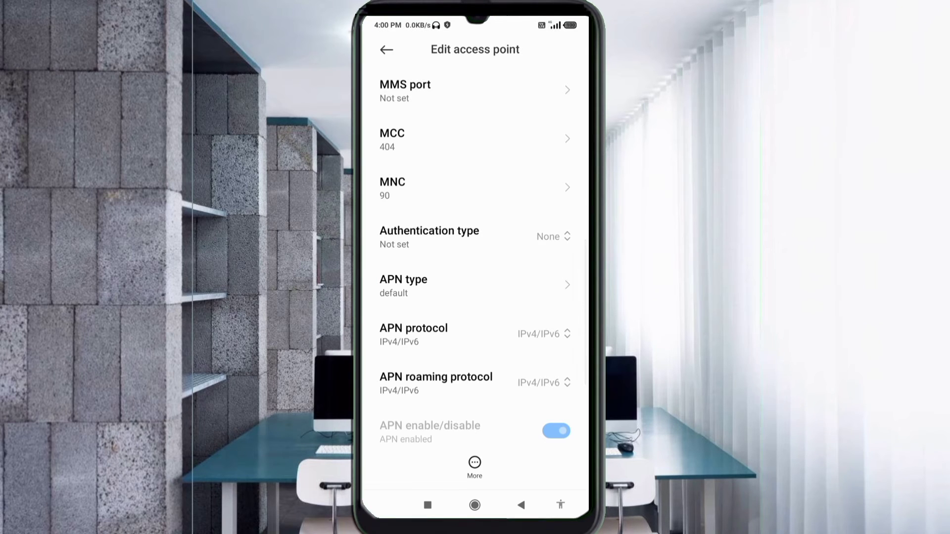
{"action": "scroll", "coordinate": [474, 255], "scroll_direction": "down", "scroll_amount": 3}
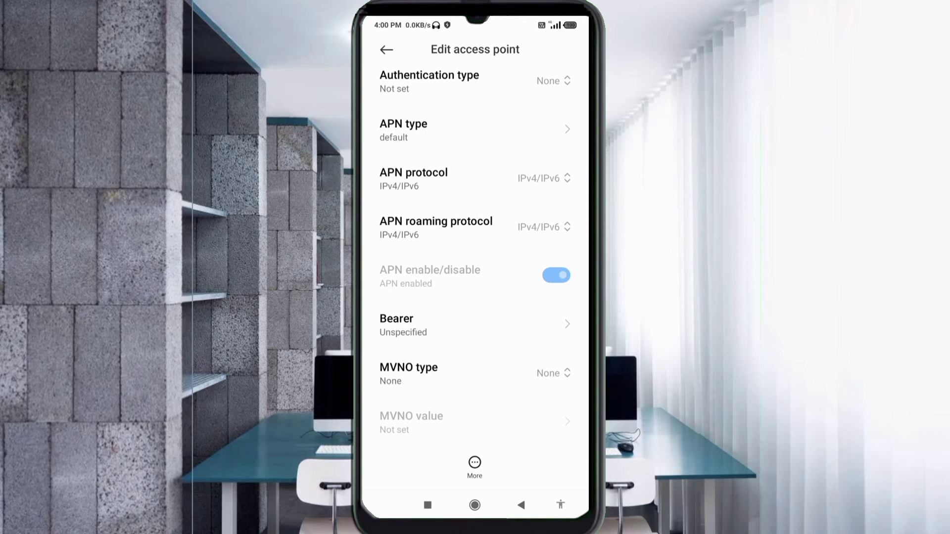
{"action": "left_click", "coordinate": [543, 178]}
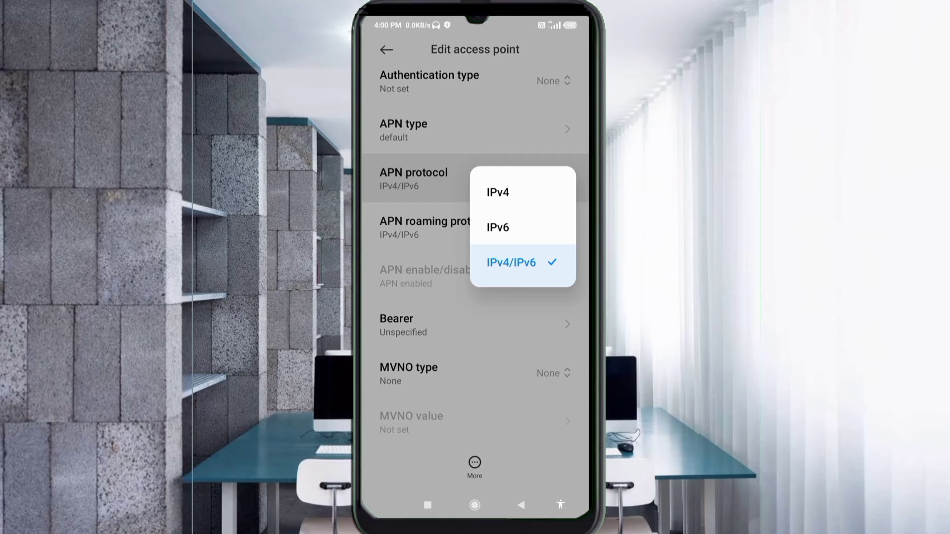
{"action": "left_click", "coordinate": [511, 262]}
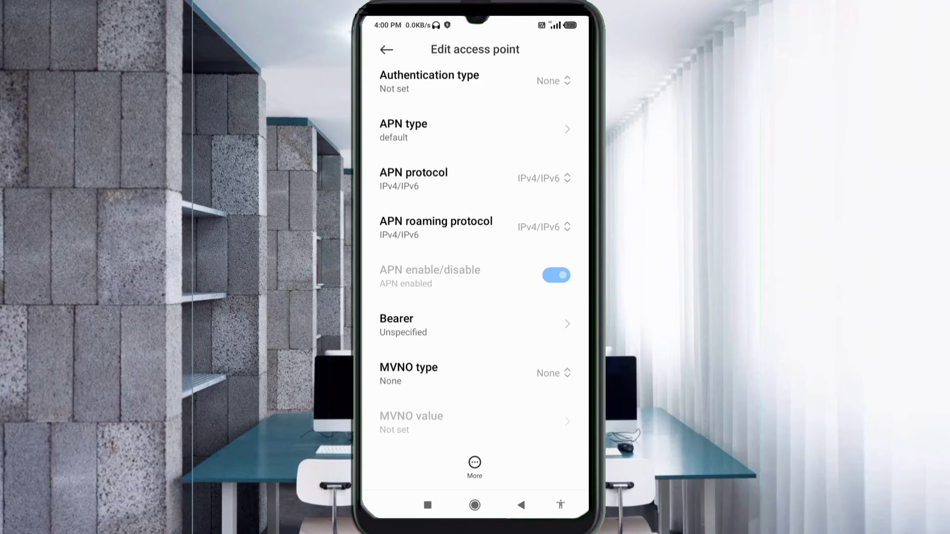
{"action": "left_click", "coordinate": [543, 227]}
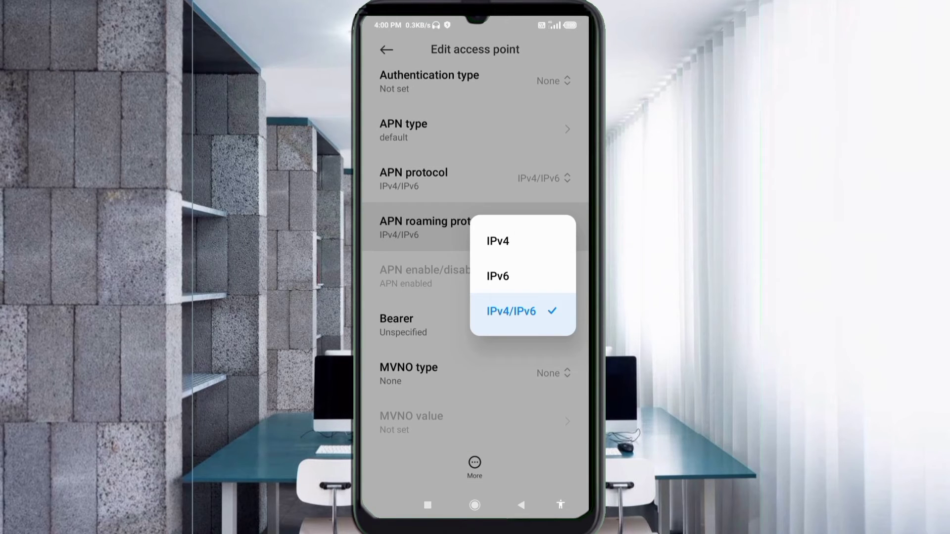
{"action": "left_click", "coordinate": [511, 311]}
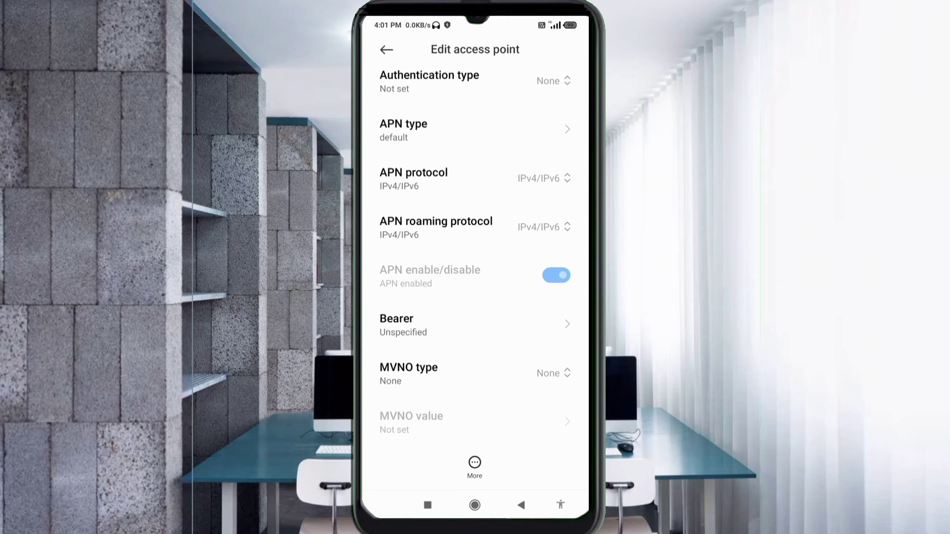
{"action": "left_click", "coordinate": [403, 325]}
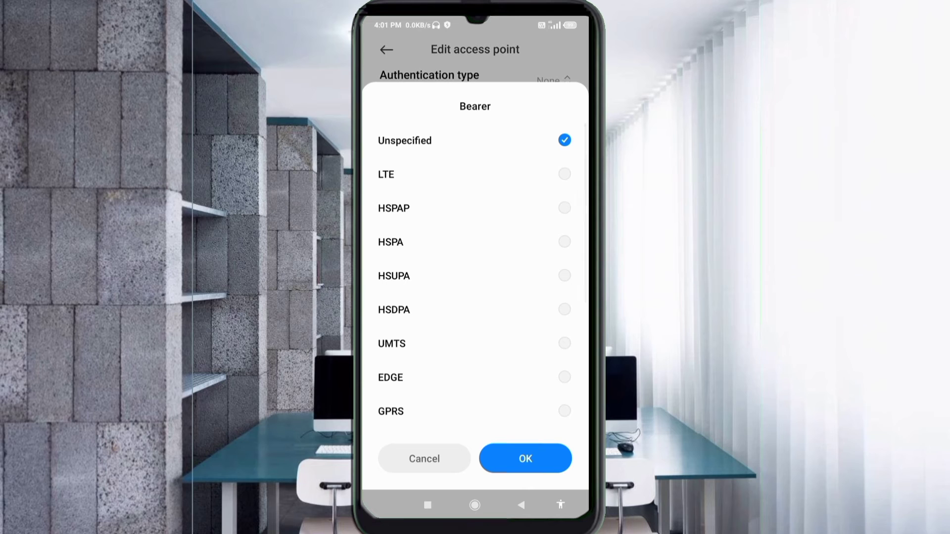
{"action": "left_click", "coordinate": [405, 140]}
{"action": "left_click", "coordinate": [525, 459]}
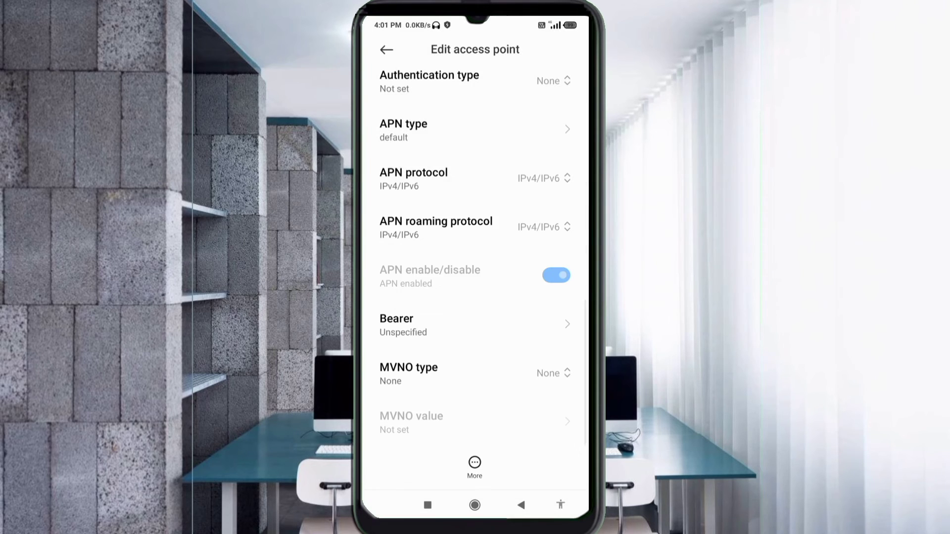
- Save the TUCOW access point from the More menu
{"action": "scroll", "coordinate": [475, 248], "scroll_direction": "up", "scroll_amount": 10}
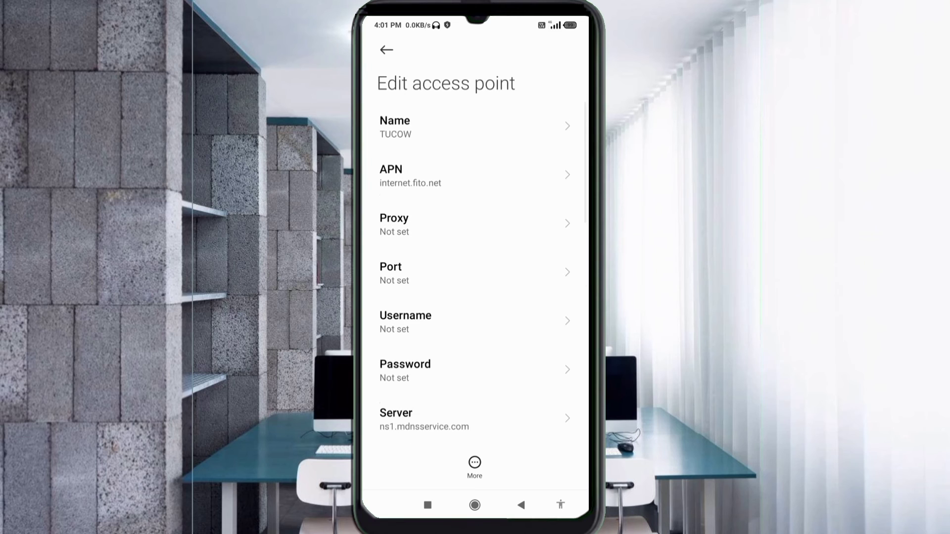
{"action": "left_click", "coordinate": [475, 465]}
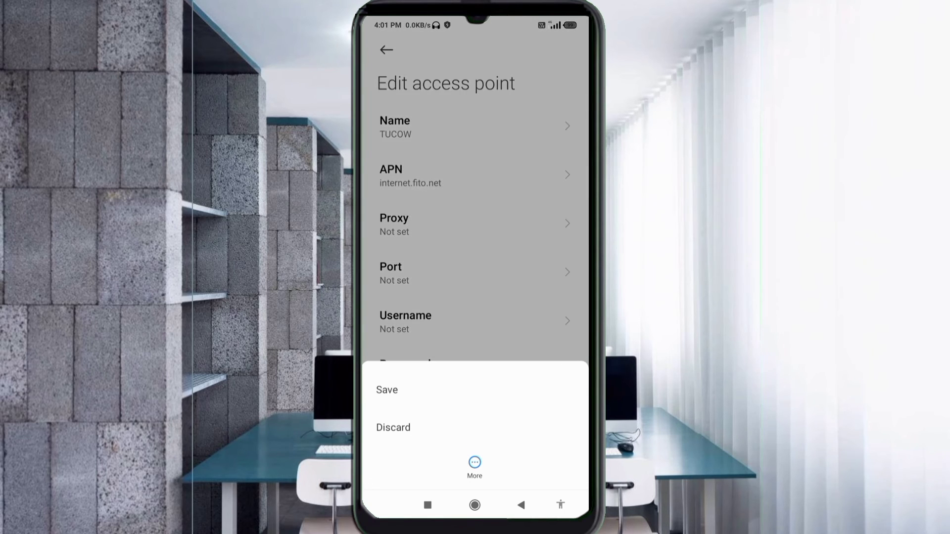
{"action": "left_click", "coordinate": [387, 390]}
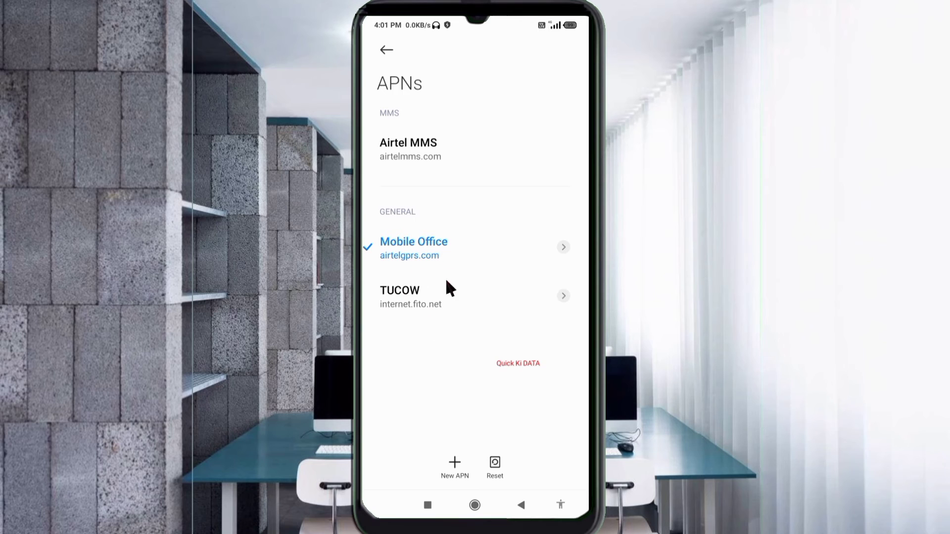
- Select TUCOW as the active APN and return to the home screen
{"action": "left_click", "coordinate": [421, 312]}
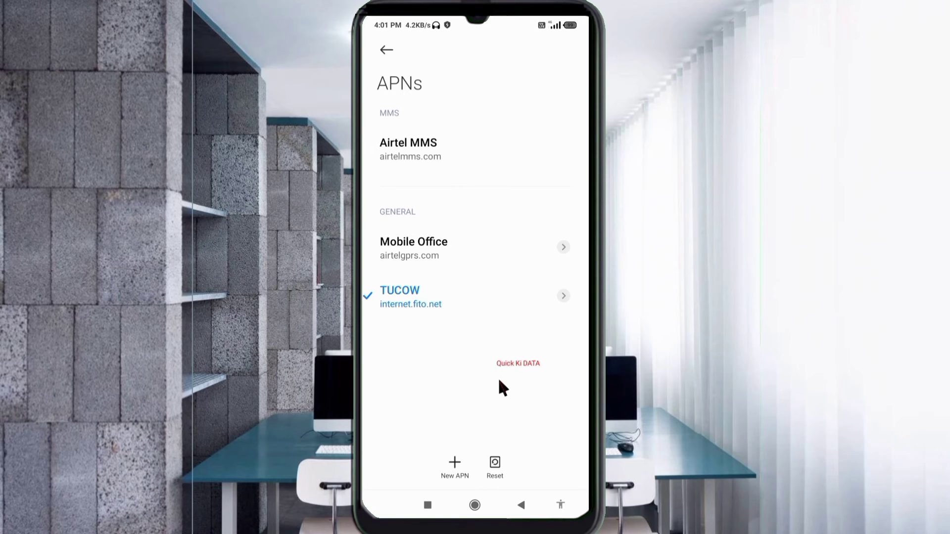
{"action": "left_click", "coordinate": [474, 505]}
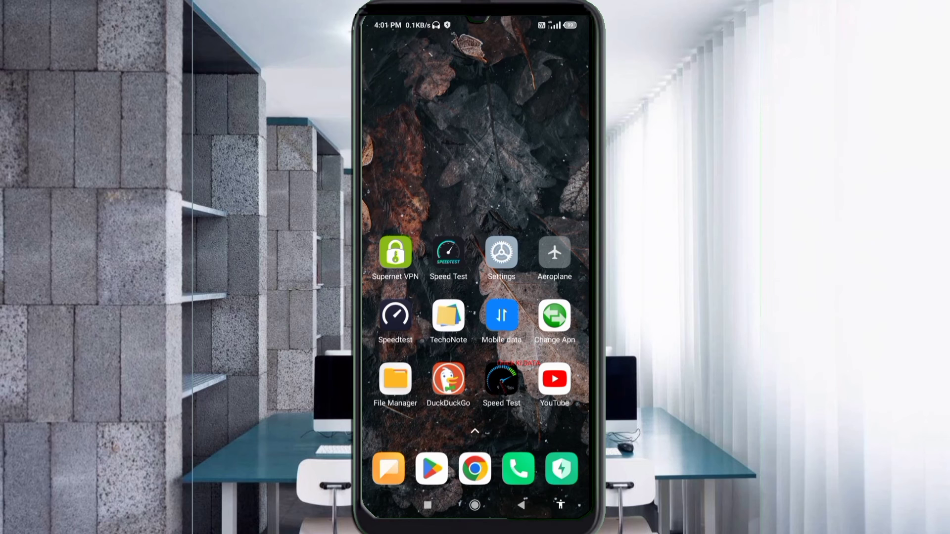